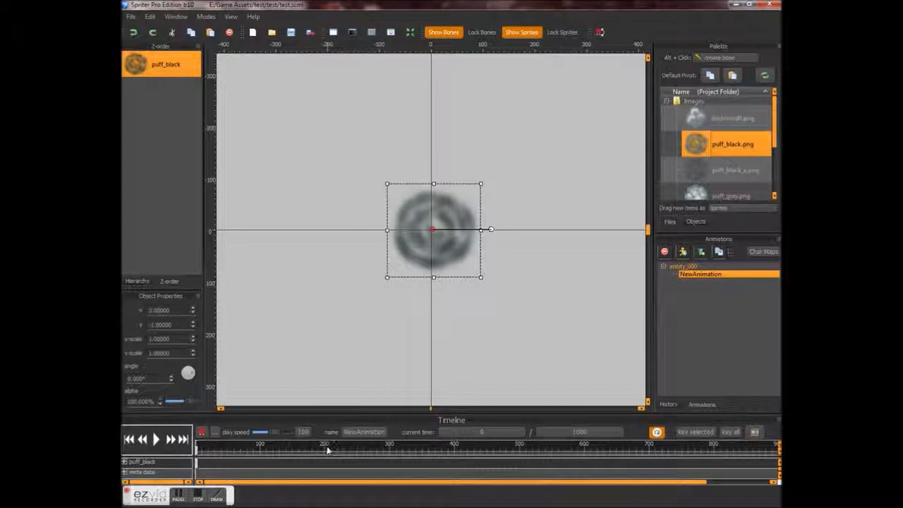
Keyframe the puff_black sprite's rotation at 200, turned to about 301°, and at about 400, with its handle pointing up-left.
left_click(326, 449)
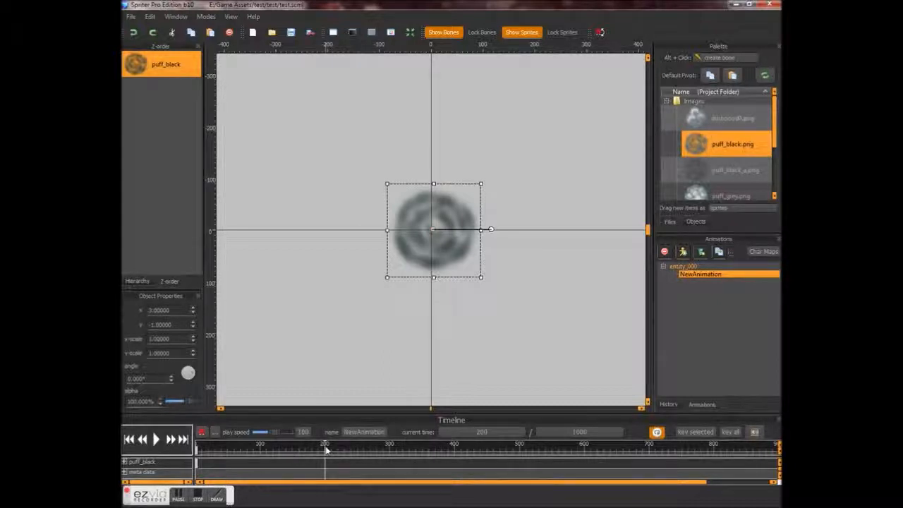
scroll(326, 450, "up", 2)
scroll(327, 453, "down", 3)
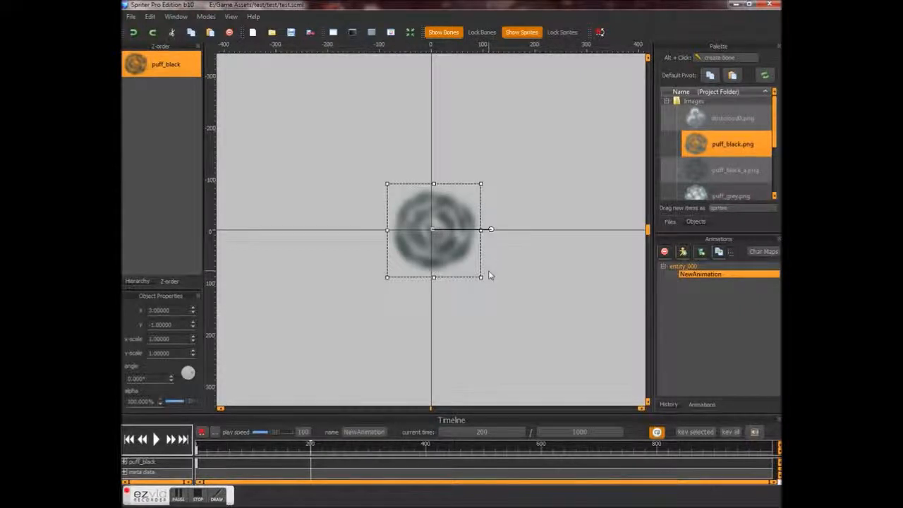
left_click_drag(492, 232, 477, 343)
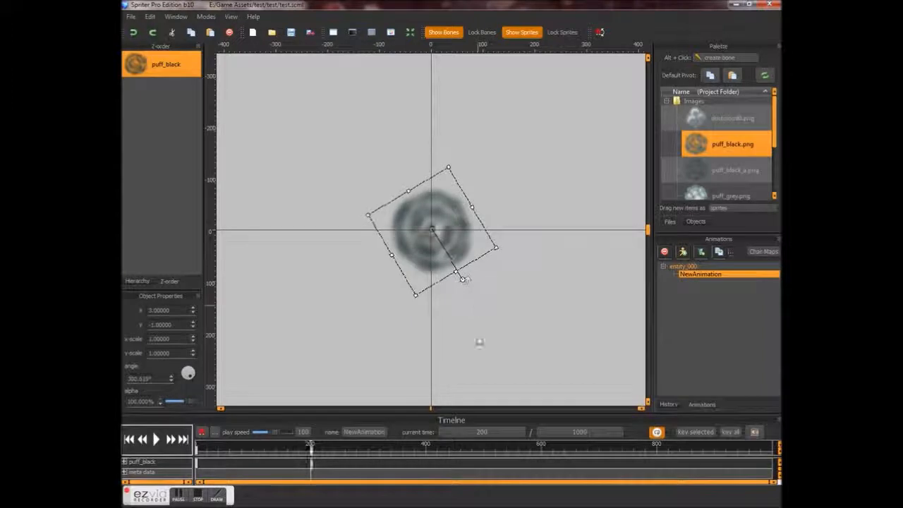
left_click(426, 447)
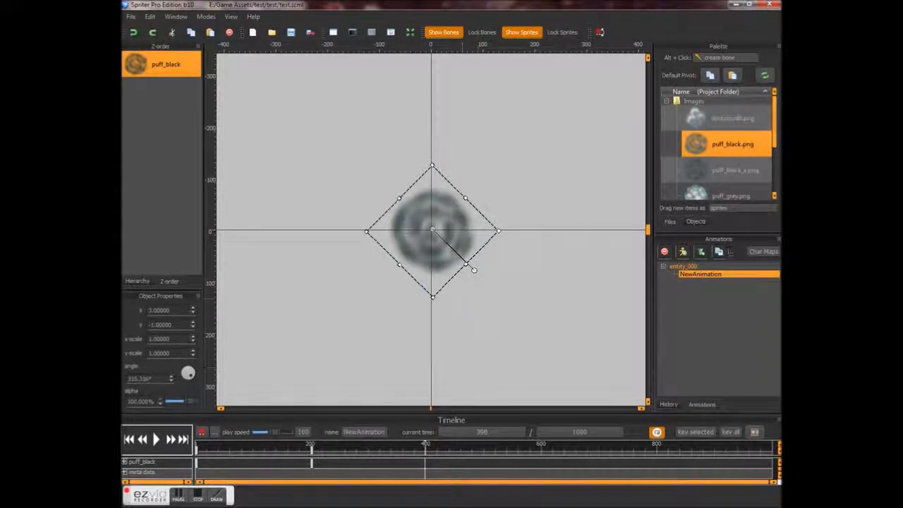
left_click(470, 269)
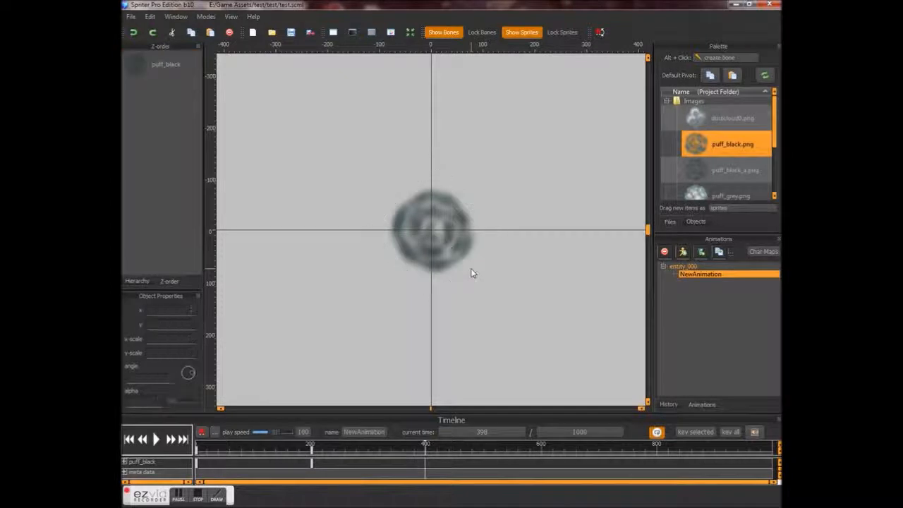
left_click(451, 244)
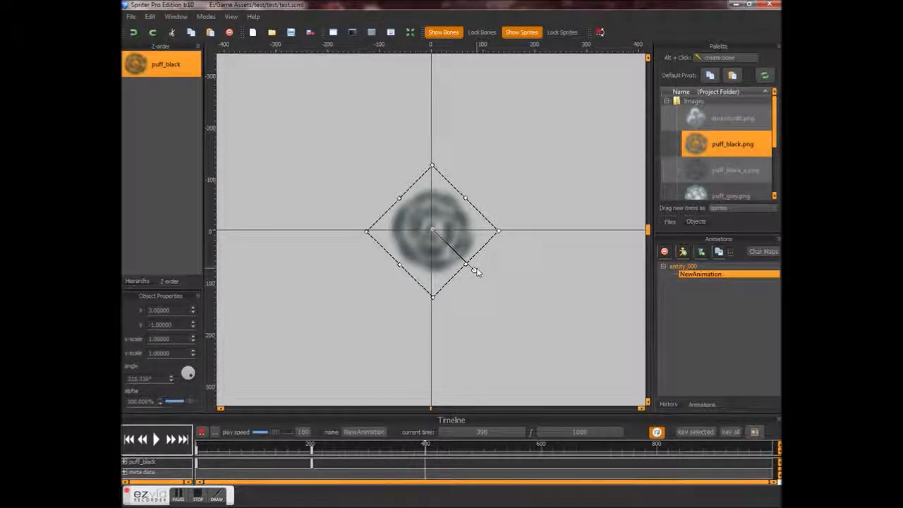
mouse_move(497, 264)
left_mouse_down()
mouse_move(498, 195)
mouse_move(437, 139)
mouse_move(373, 123)
mouse_move(308, 132)
left_mouse_up()
Keyframe the puff_black sprite's rotation at about 600, turned to about 287°, and at about 800, turned to about 168°.
left_click(542, 449)
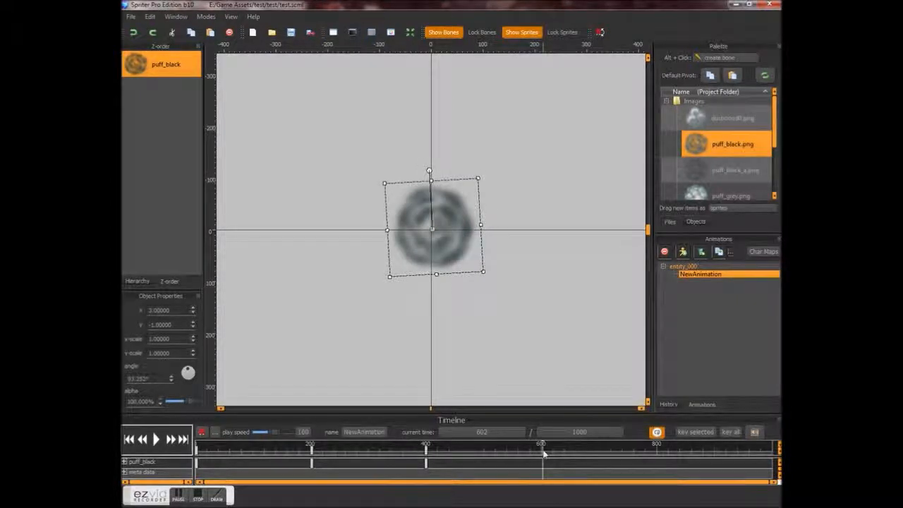
left_click(540, 452)
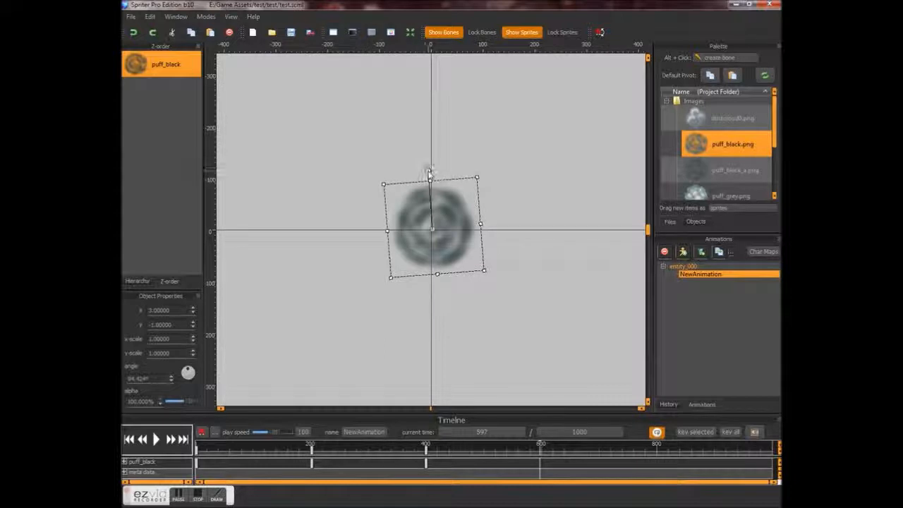
left_click_drag(428, 172, 465, 338)
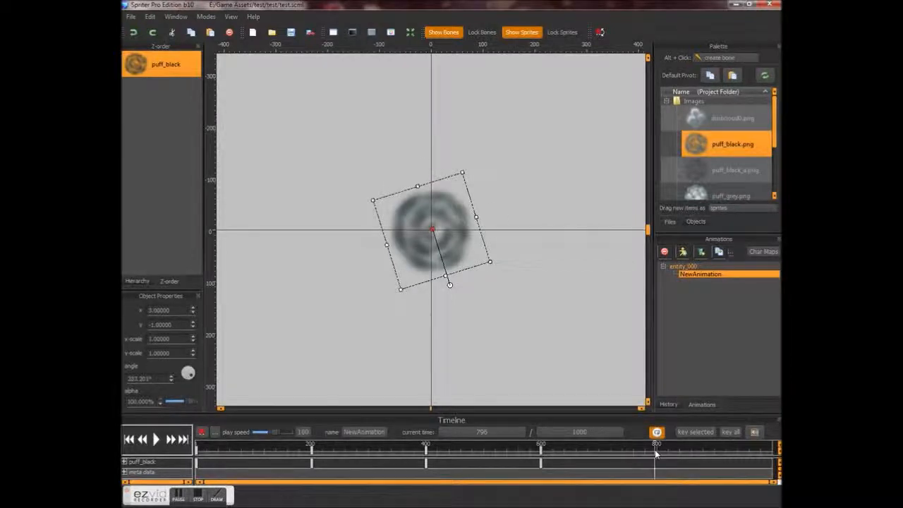
left_click(656, 453)
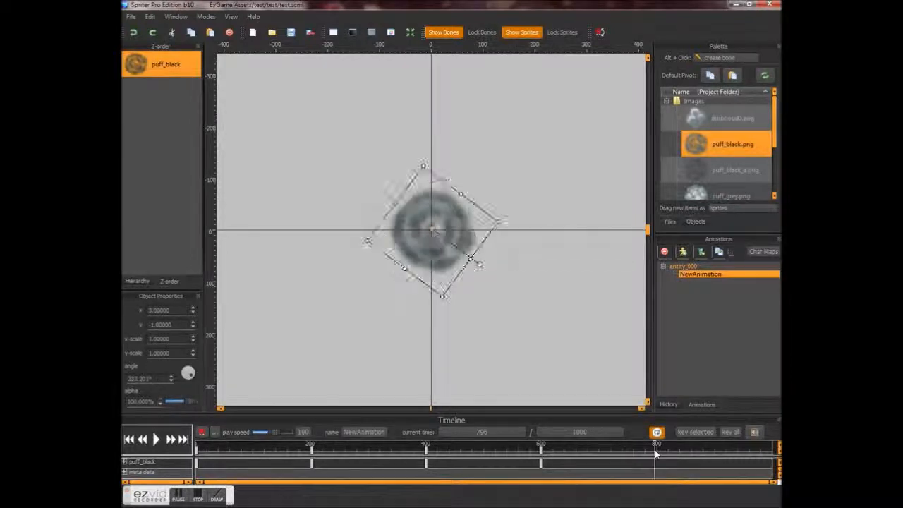
left_click(656, 450)
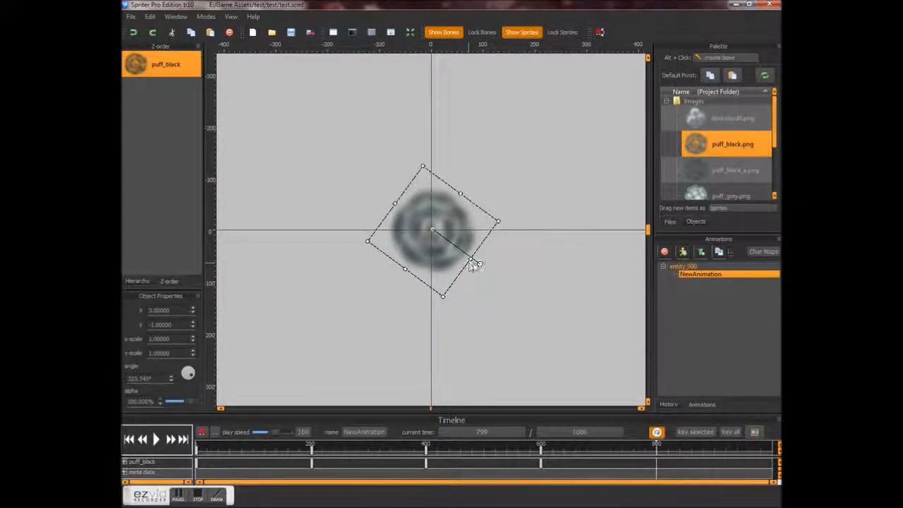
left_click_drag(480, 265, 258, 188)
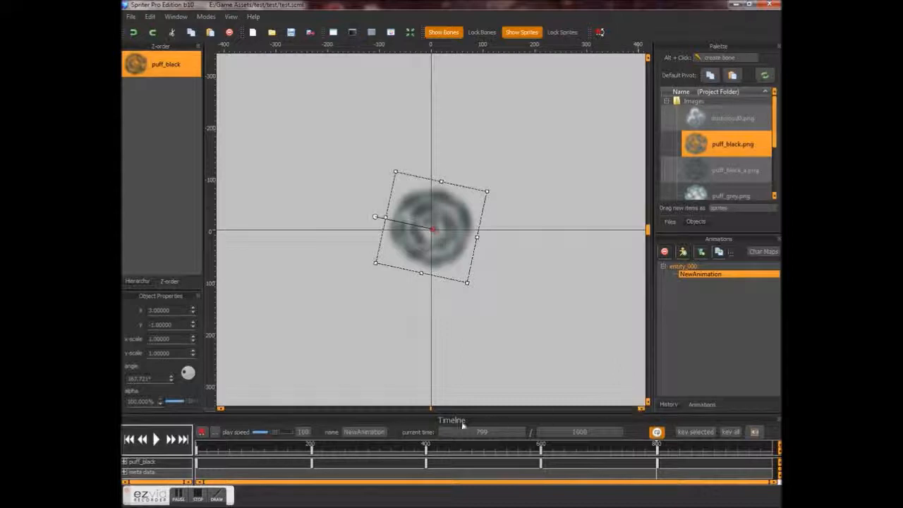
Play the animation to check the spinning puff, stop it, and return to time 0.
left_click(154, 439)
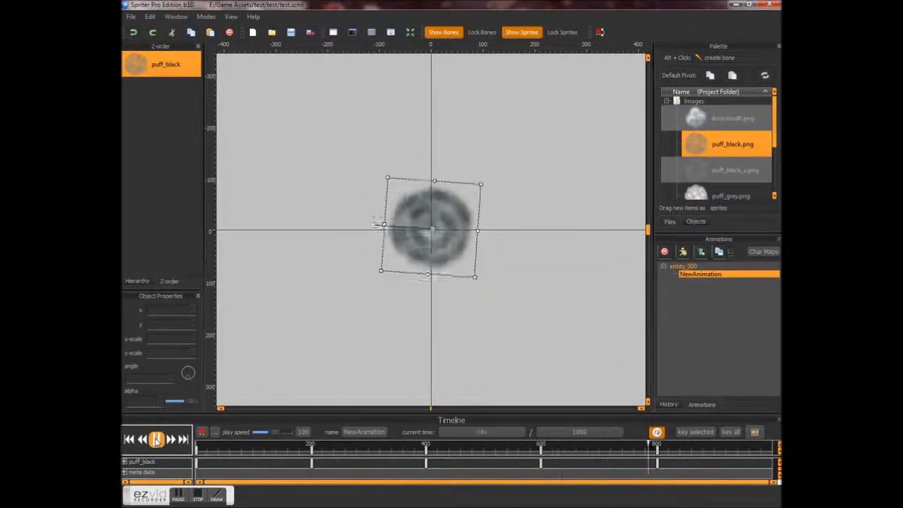
left_click(156, 438)
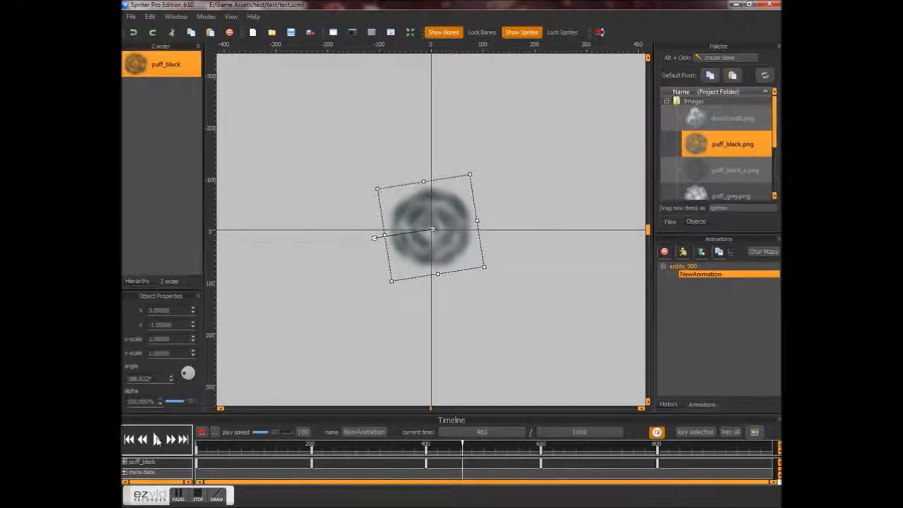
left_click_drag(237, 447, 189, 445)
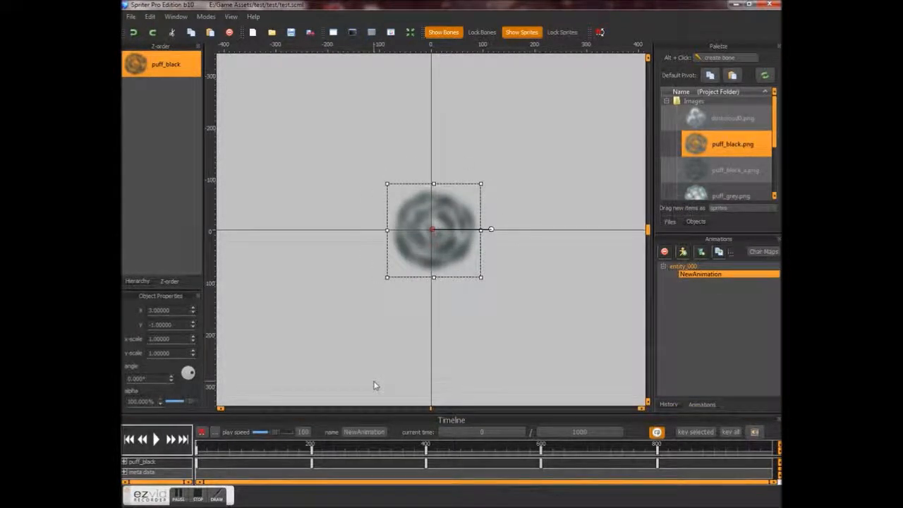
Place dustcloud0.png over the puff near the origin at time 0 and rotate it to about 48°.
left_click_drag(695, 120, 430, 223)
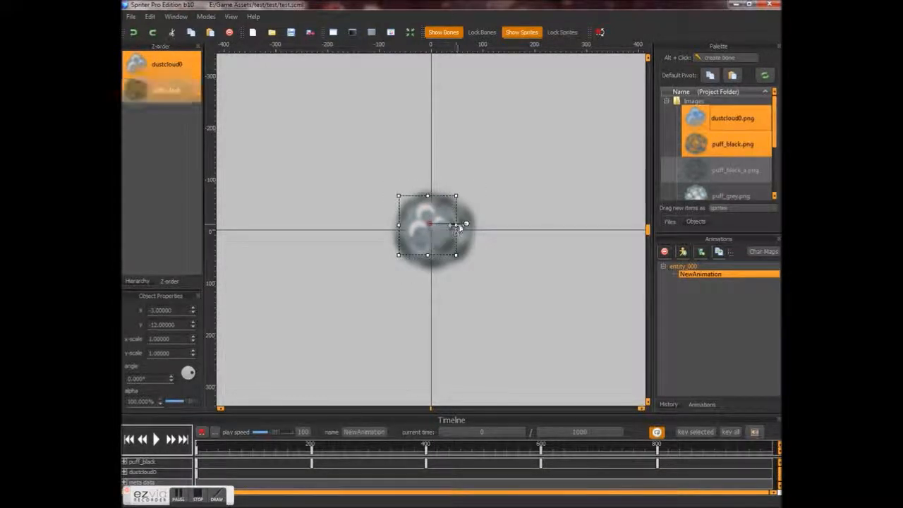
left_click_drag(467, 226, 466, 188)
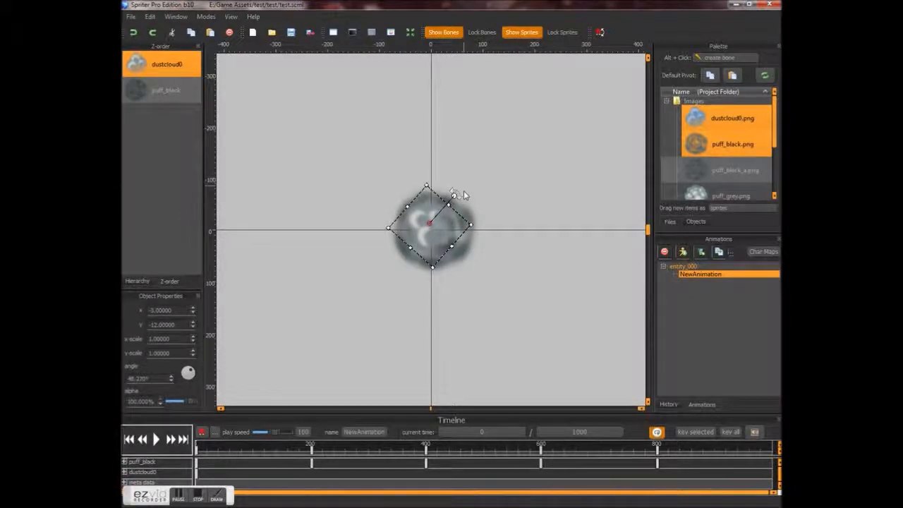
At time 181, move dustcloud0 to about (-192, -184), enlarge it to about 2.4 by 1.8, and fade it out completely.
left_click(483, 449)
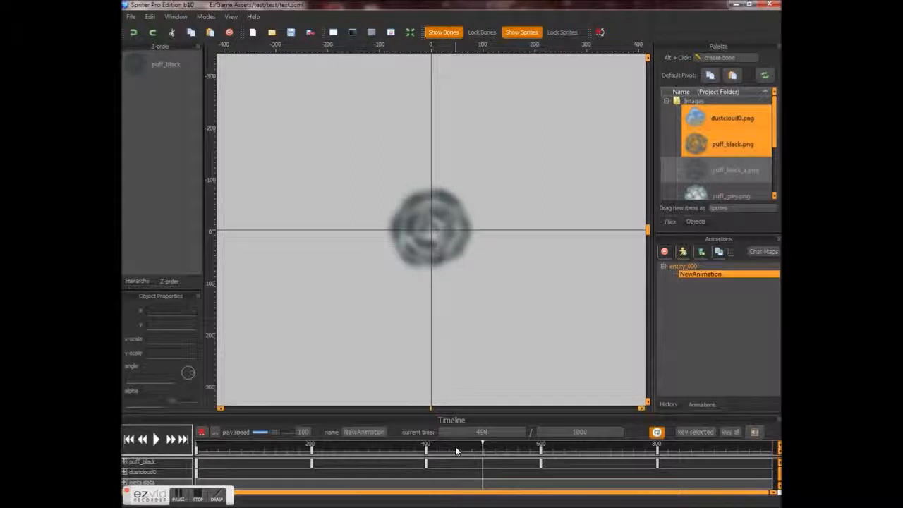
left_click(479, 448)
left_click_drag(478, 449, 301, 462)
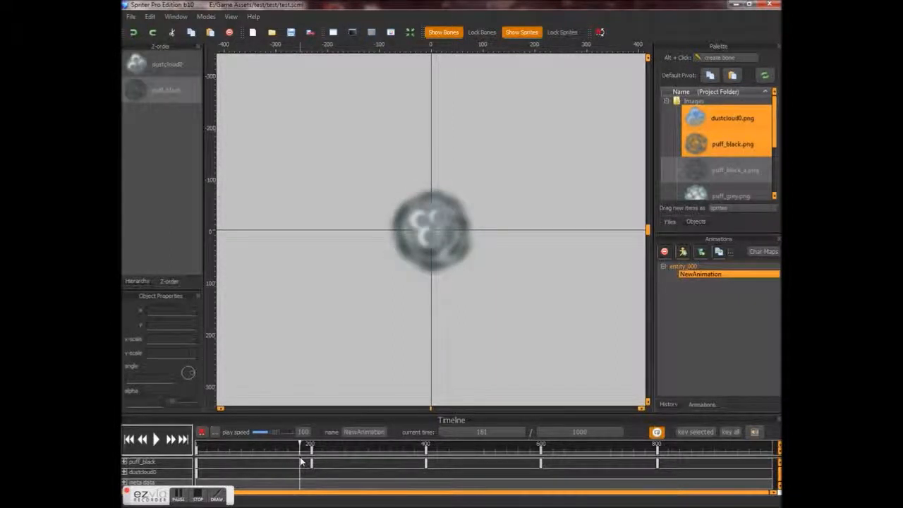
left_click(444, 234)
left_click_drag(444, 238, 321, 135)
left_click_drag(335, 181, 331, 235)
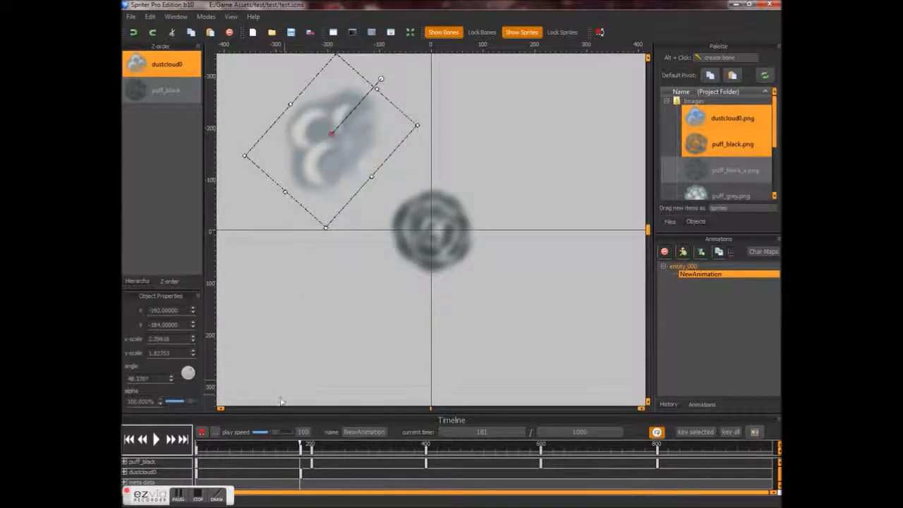
left_click_drag(187, 402, 161, 405)
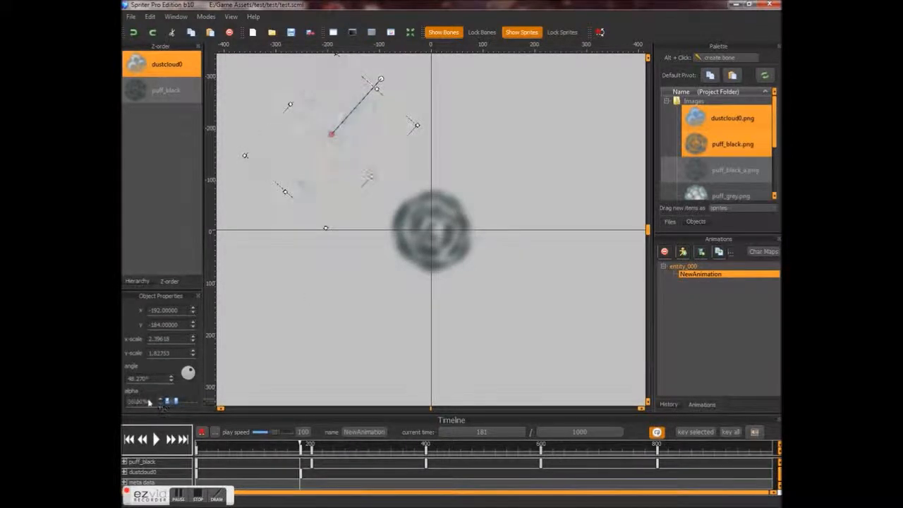
Play the animation from time 0 to review dustcloud0's movement and fade, and stop it.
left_click_drag(240, 445, 189, 447)
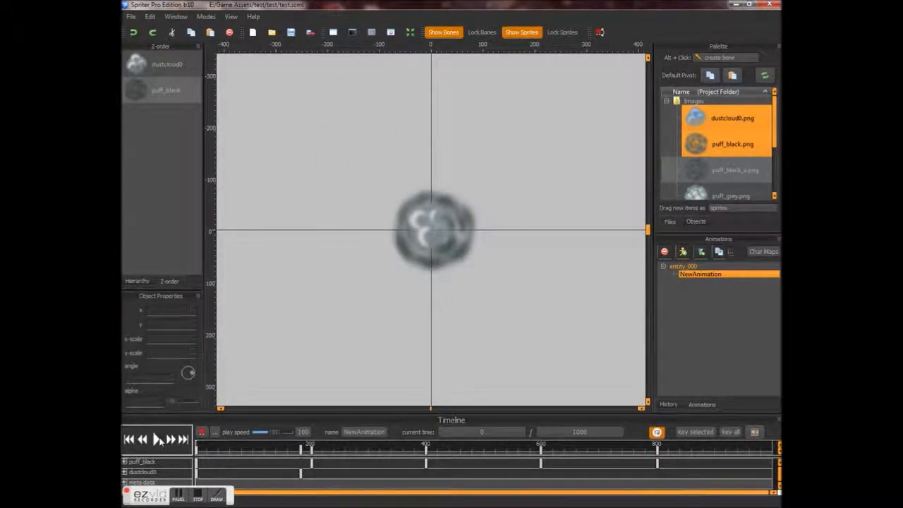
left_click(157, 439)
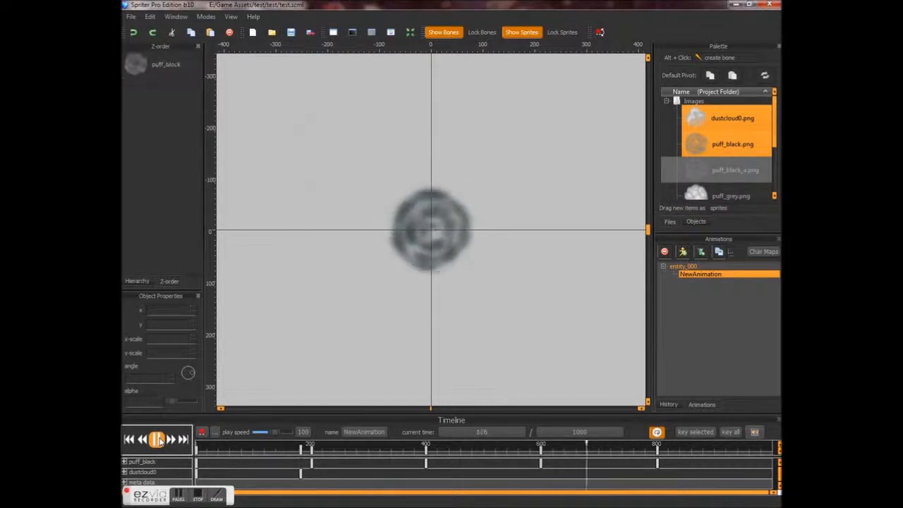
left_click(157, 440)
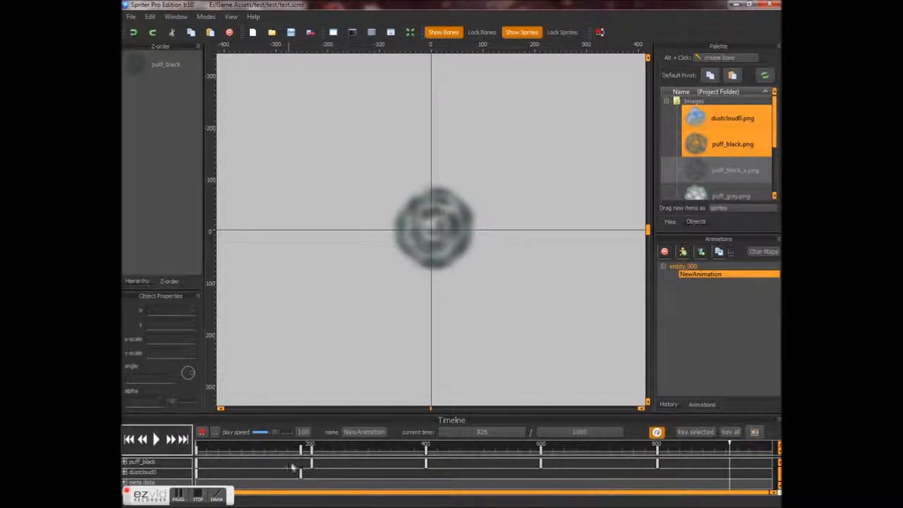
Try retiming dustcloud0's end keyframe to about 500 and back to just before 200, playing the animation in between.
left_click_drag(301, 471, 336, 482)
mouse_move(305, 452)
left_mouse_down()
mouse_move(319, 467)
mouse_move(483, 462)
left_mouse_up()
left_click(156, 439)
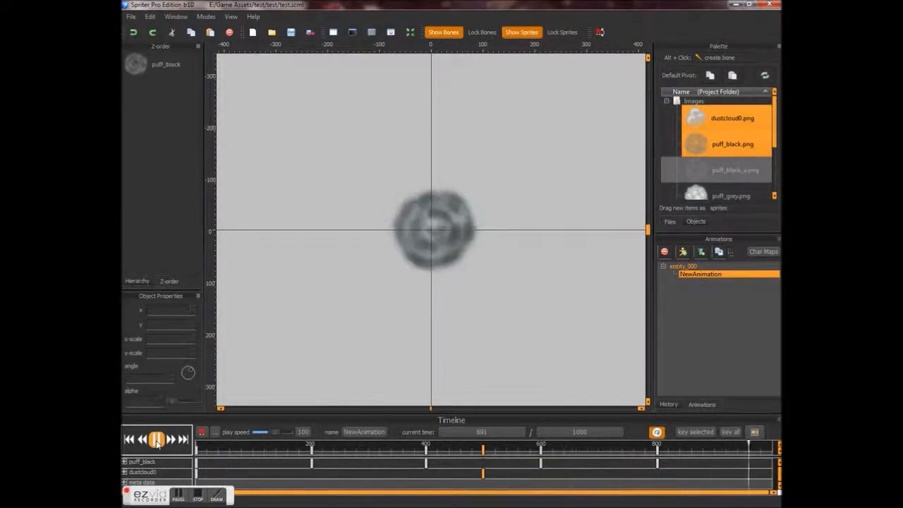
left_click(156, 439)
left_click_drag(231, 448, 274, 466)
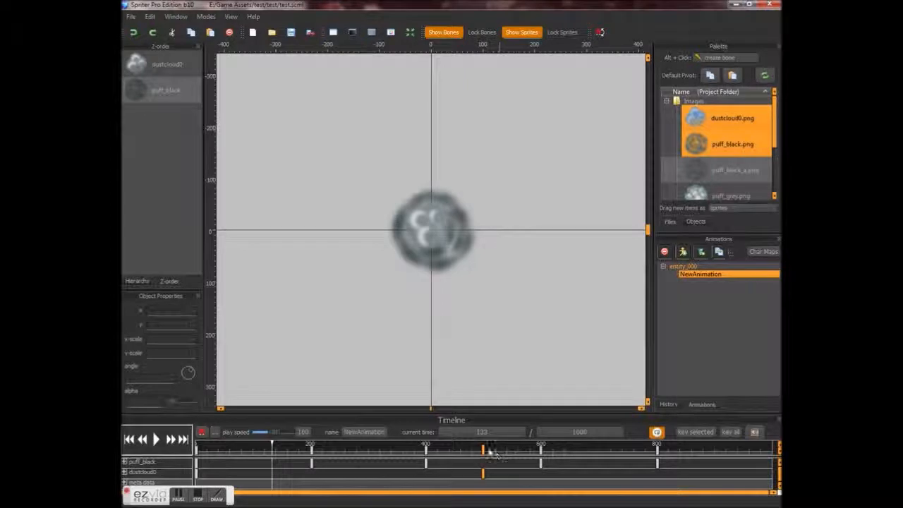
mouse_move(484, 448)
left_mouse_down()
mouse_move(307, 457)
mouse_move(143, 448)
mouse_move(343, 478)
mouse_move(250, 480)
mouse_move(165, 467)
mouse_move(389, 481)
mouse_move(122, 446)
left_mouse_up()
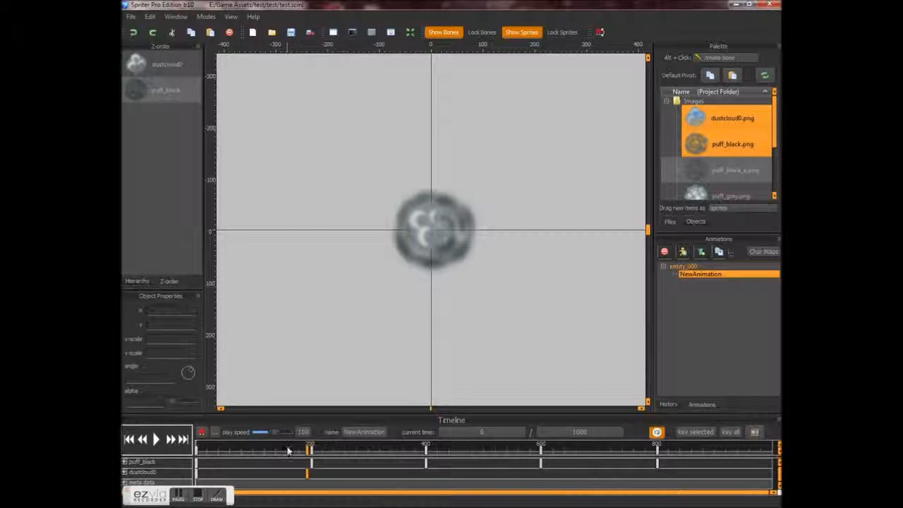
Undo the dustcloud0 edits until the sprite is removed from the animation.
key("space")
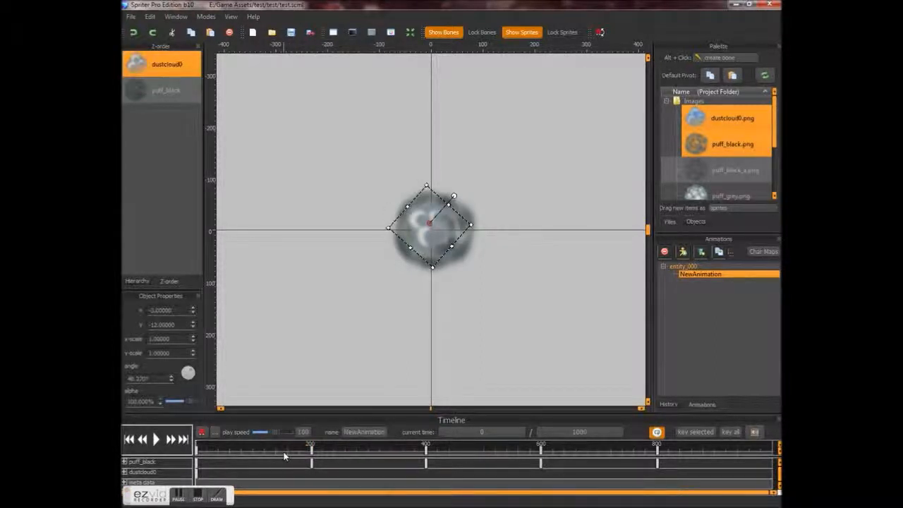
key("ctrl+z")
key("ctrl+z")
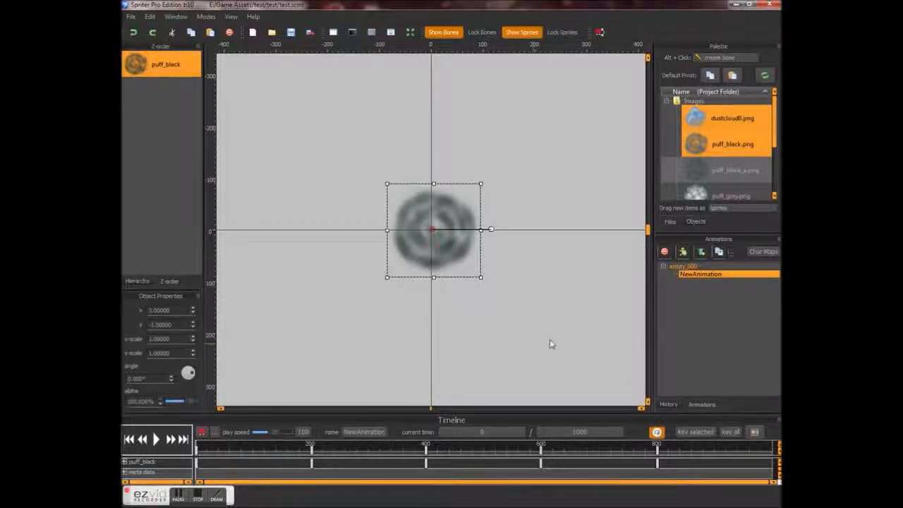
Create a new entity, and in it place dustcloud0.png near the origin, rotated to about 42°.
left_click(683, 253)
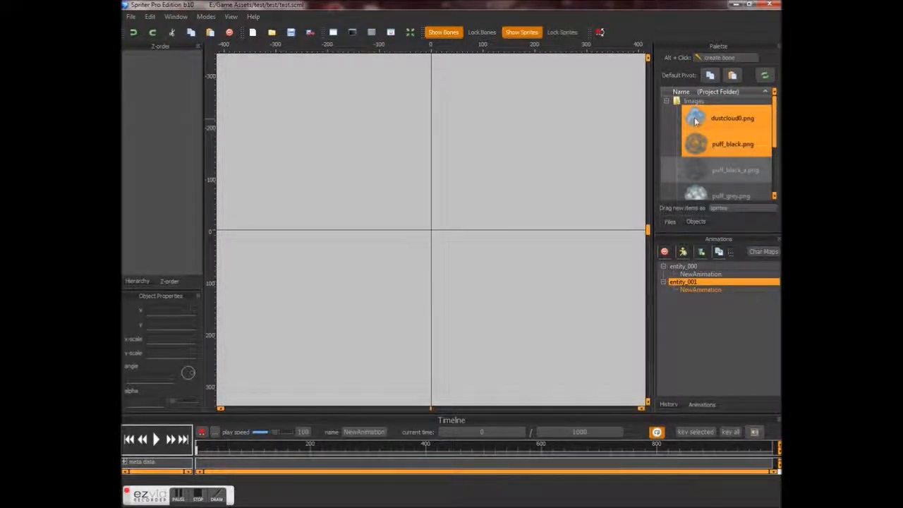
left_click(739, 124)
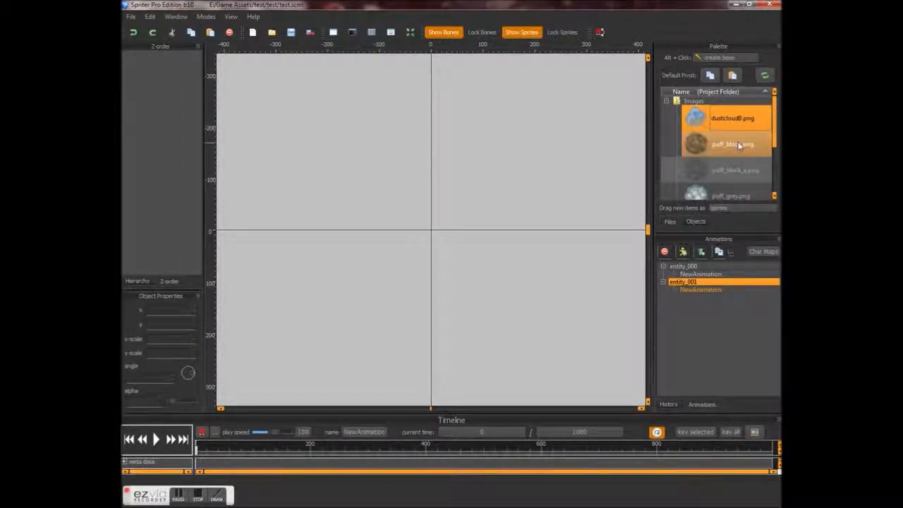
left_click_drag(738, 130, 440, 227)
left_click_drag(428, 235, 431, 233)
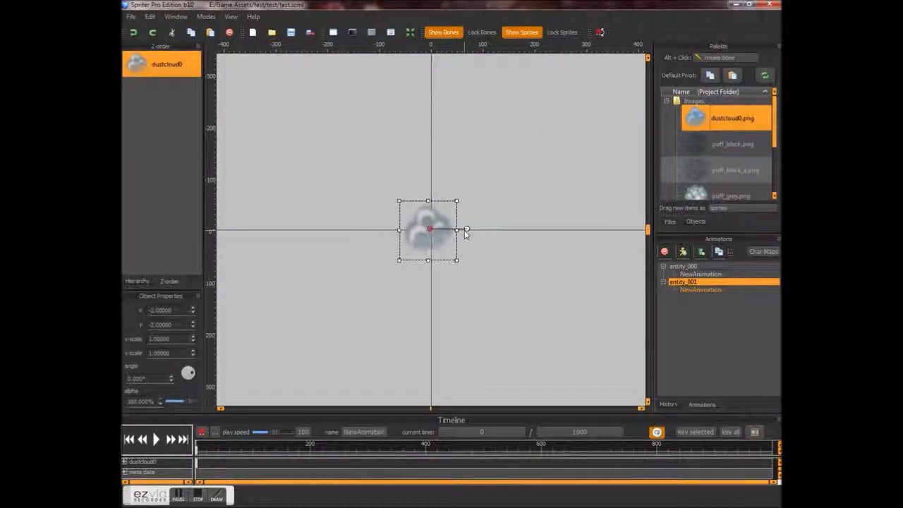
left_click_drag(467, 231, 457, 203)
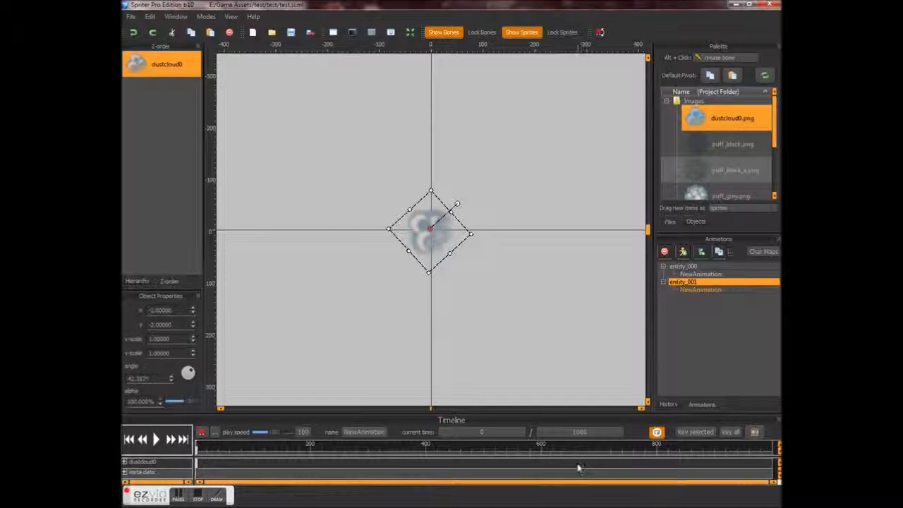
Set the new entity's animation length to 500 and apply it without stretching keys.
left_click(561, 433)
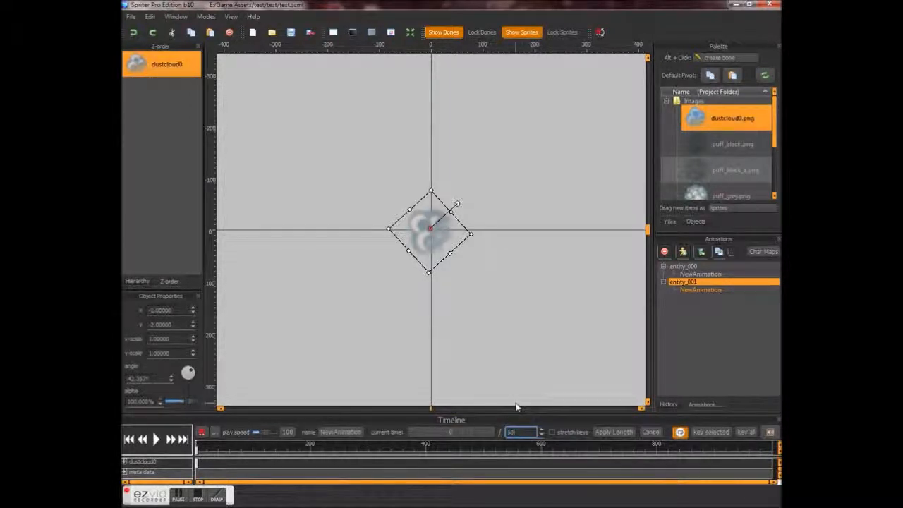
left_click(605, 430)
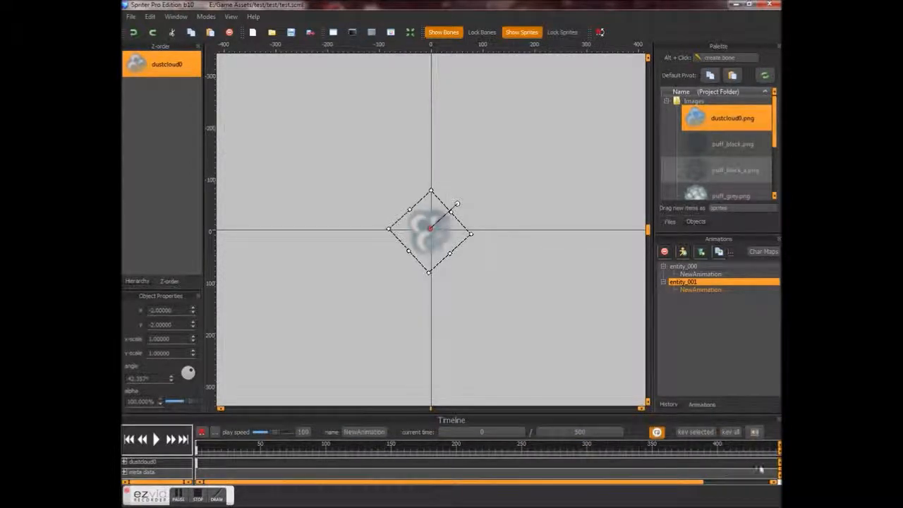
At about time 444, move dustcloud0 to x -230, y -200, scale it to about 2.30 by 1.78, and set its alpha to 0%.
left_click_drag(755, 450, 768, 449)
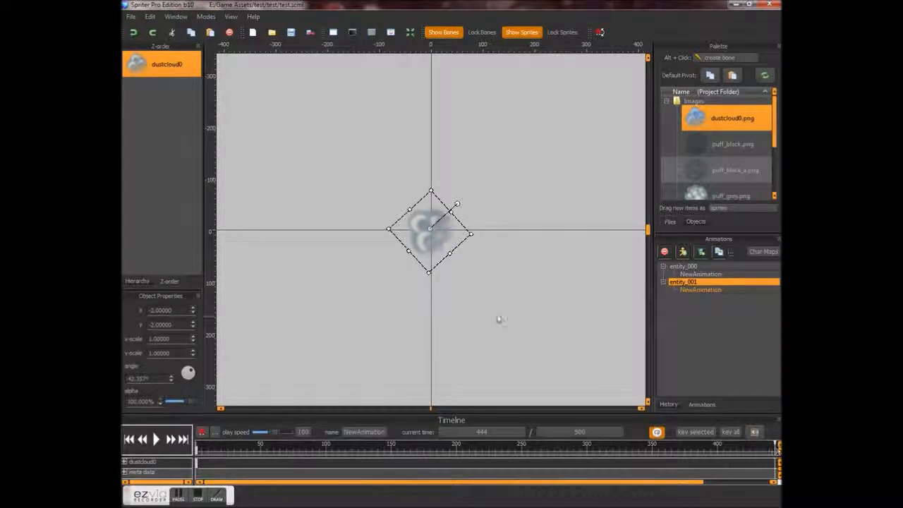
left_click_drag(436, 244, 317, 139)
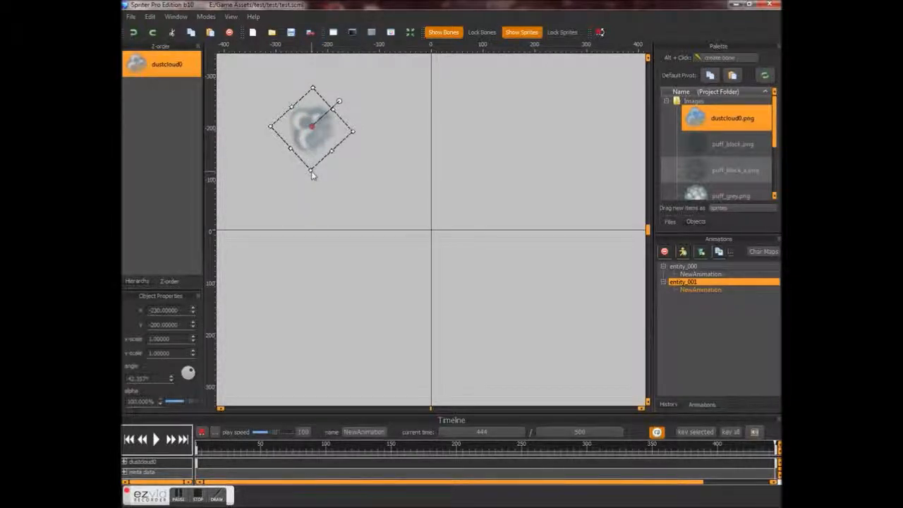
left_click_drag(310, 175, 298, 216)
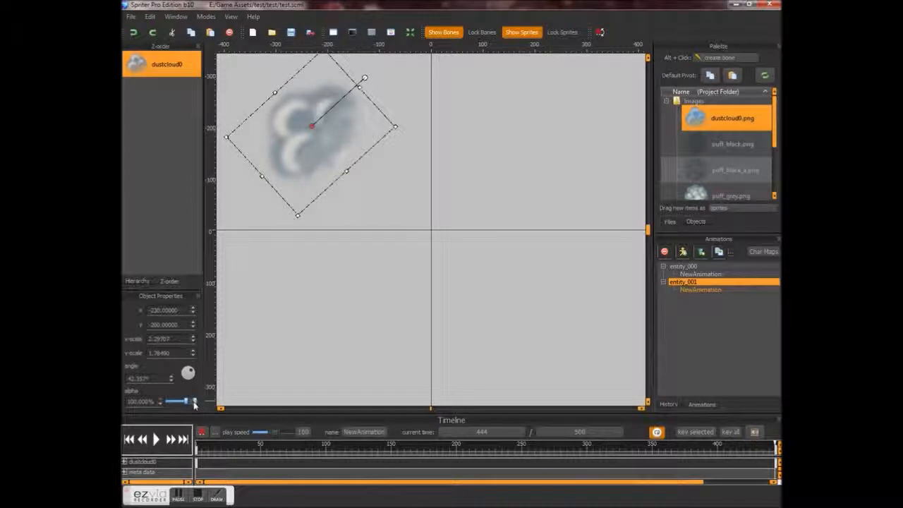
left_click_drag(192, 402, 165, 402)
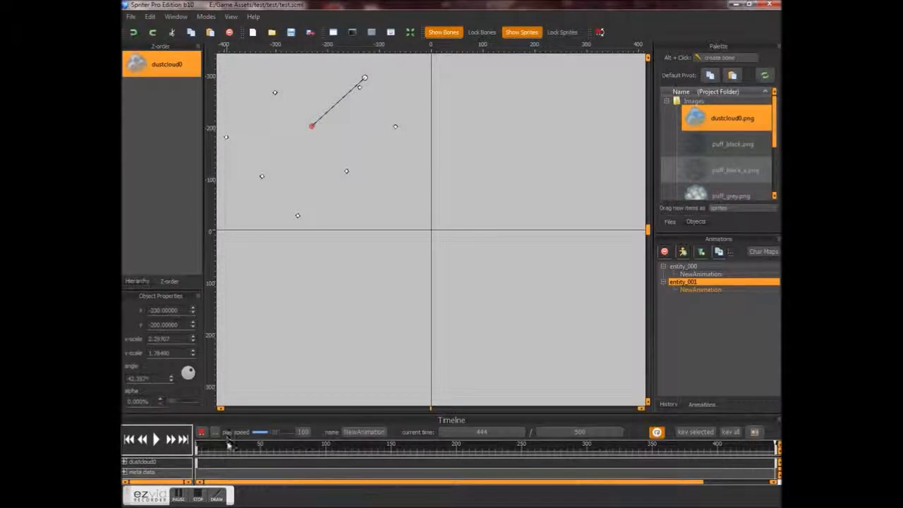
left_click_drag(229, 452, 121, 419)
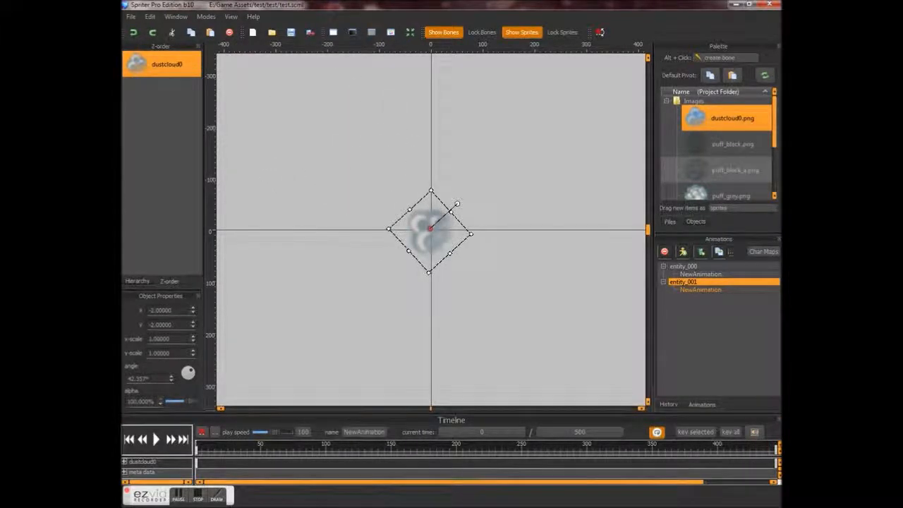
Insert entity_001's NewAnimation into entity_000's animation at time 0, placing it over puff_black just off the origin.
left_click(704, 276)
left_click(703, 290)
left_click_drag(703, 294, 403, 231)
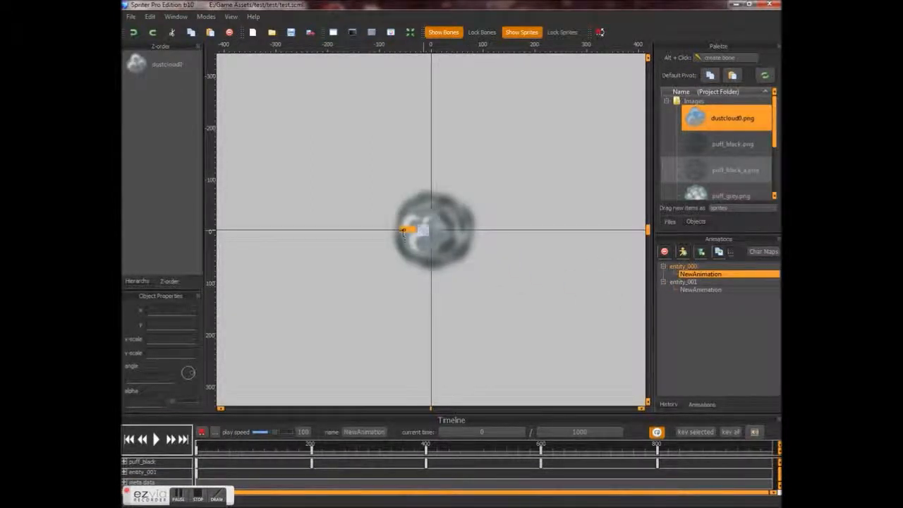
left_click_drag(403, 230, 422, 223)
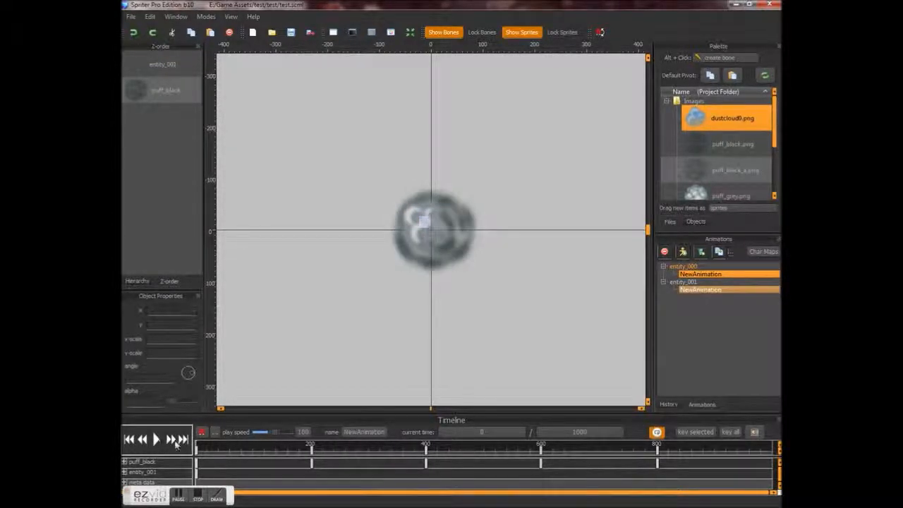
At about time 189, set the inserted entity_001's animation progress to near its end, and play back the animation.
left_click(341, 447)
left_click_drag(341, 447, 490, 447)
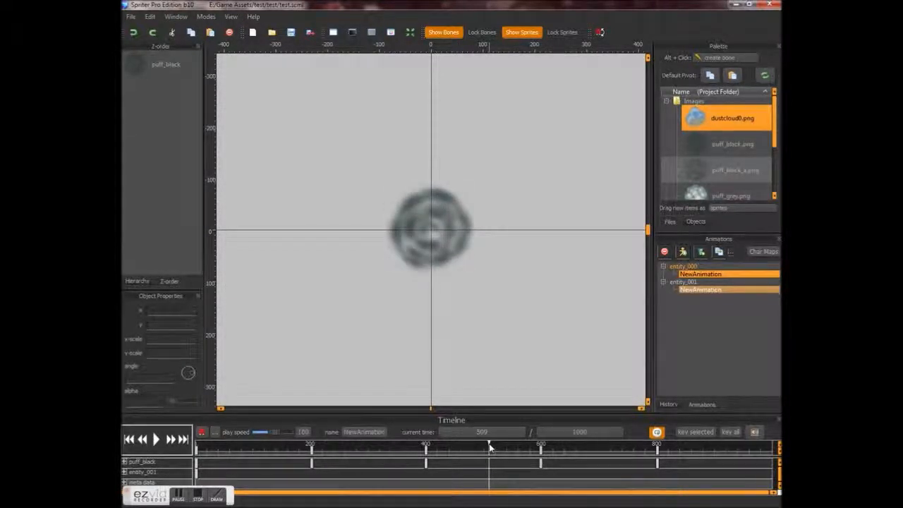
left_click_drag(490, 447, 306, 459)
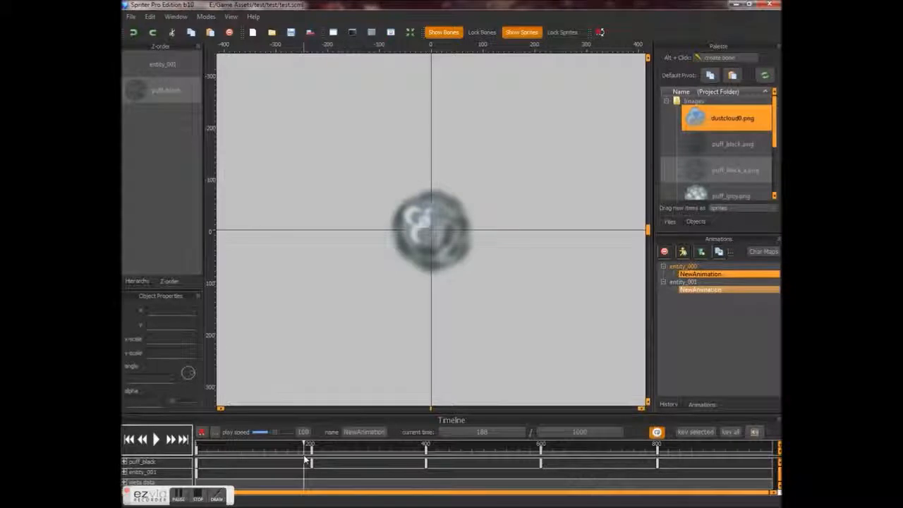
right_click(418, 222)
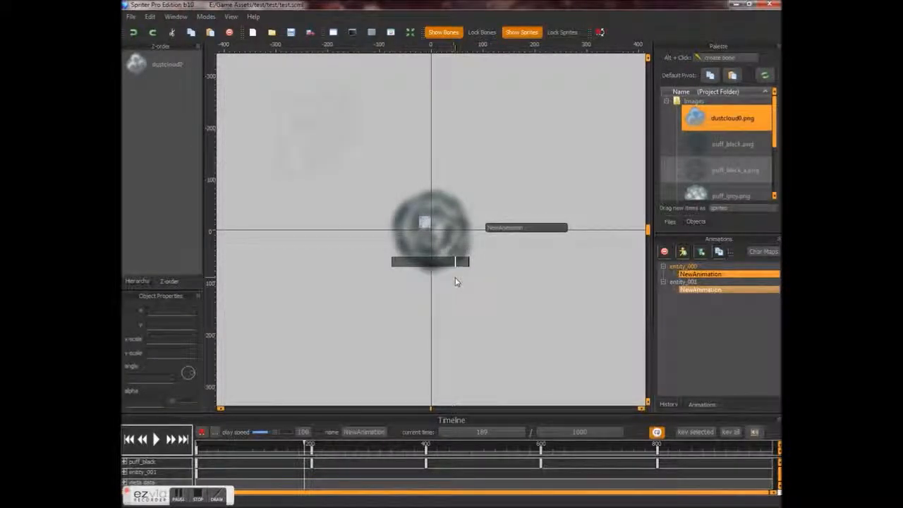
left_click(454, 283)
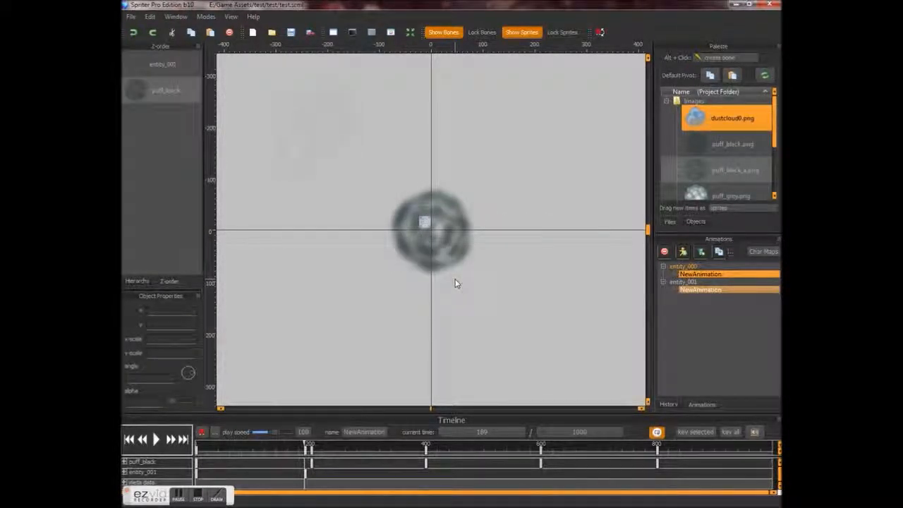
mouse_move(261, 455)
left_mouse_down()
mouse_move(144, 445)
mouse_move(327, 455)
mouse_move(249, 457)
left_mouse_up()
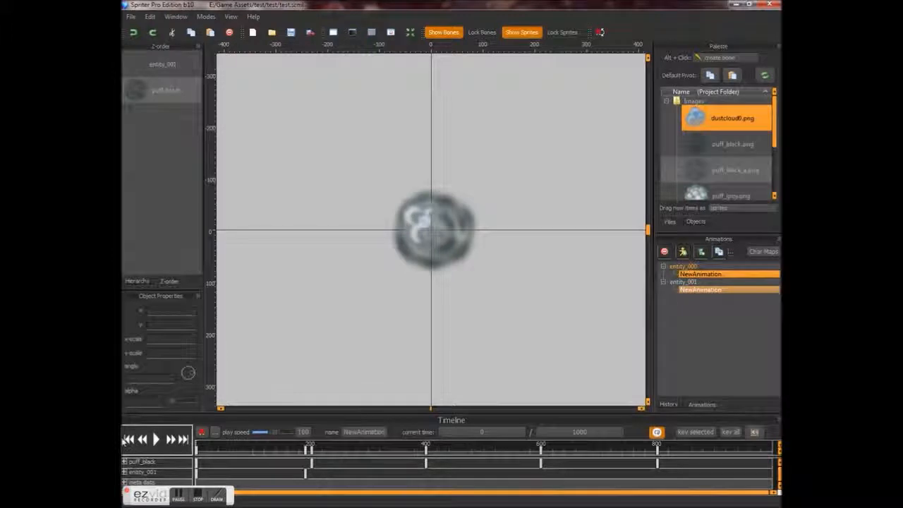
left_click(156, 439)
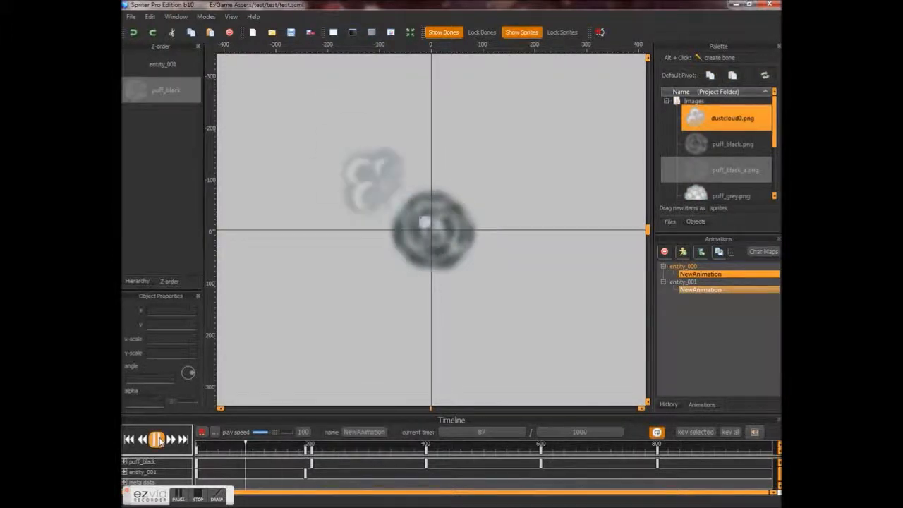
left_click(156, 439)
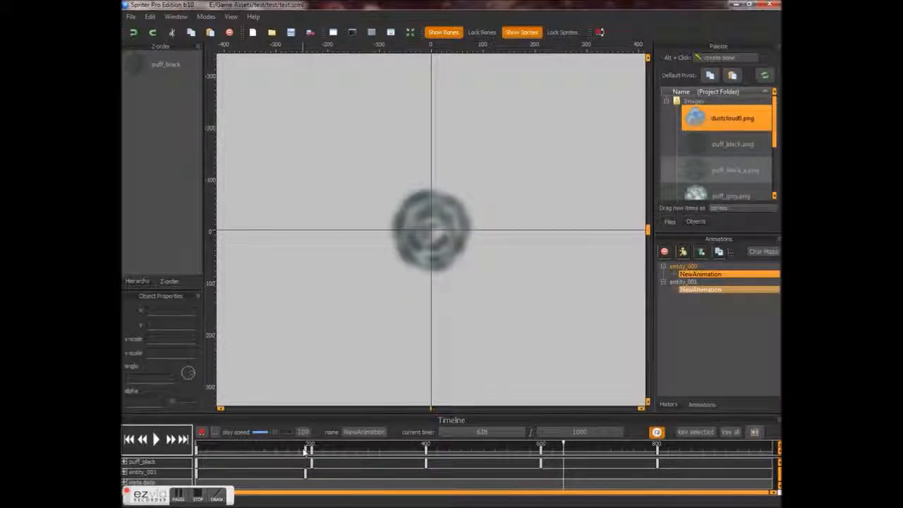
Move entity_001's second keyframe to about time 500, and play the animation from the start.
left_click_drag(308, 451, 482, 459)
left_click_drag(294, 450, 210, 447)
left_click_drag(154, 443, 227, 474)
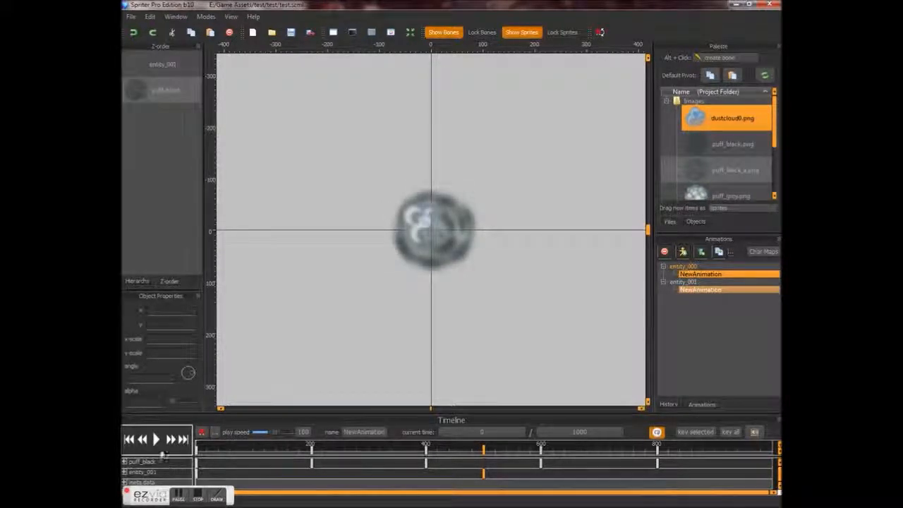
left_click(156, 439)
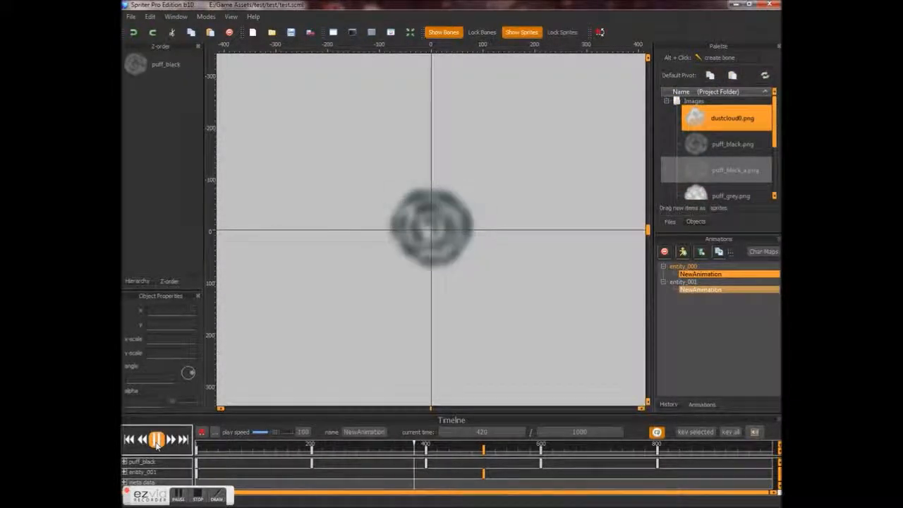
left_click(156, 440)
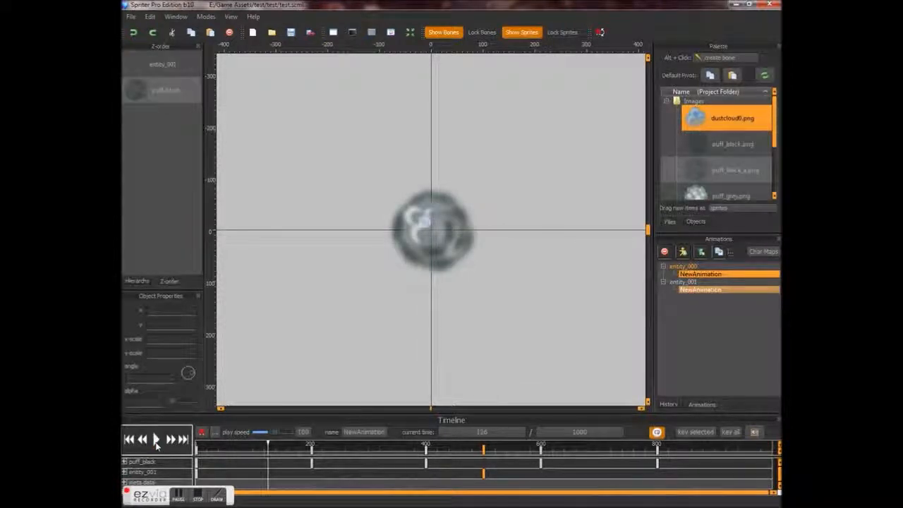